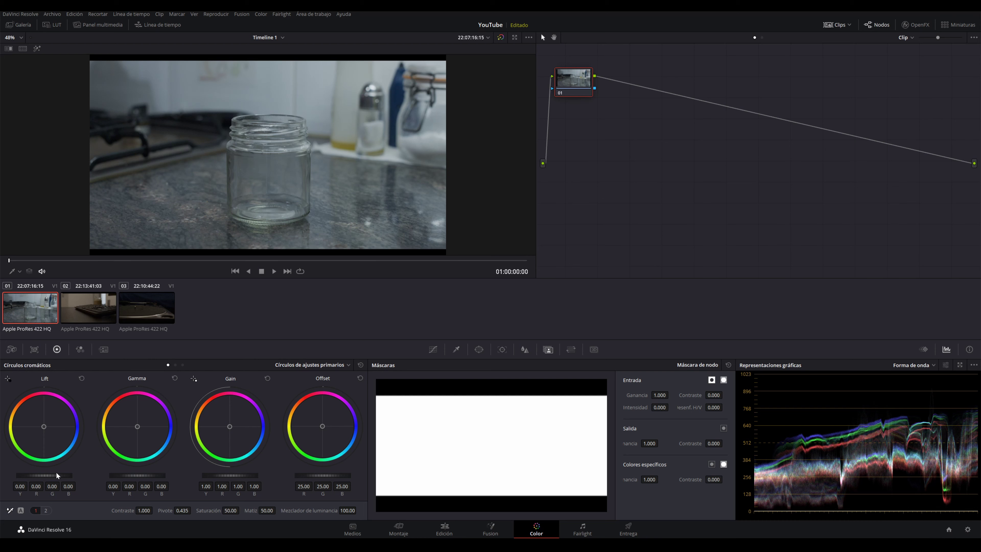
{"action": "mouse_move", "coordinate": [50, 474]}
{"action": "left_mouse_down"}
{"action": "mouse_move", "coordinate": [34, 474]}
{"action": "mouse_move", "coordinate": [135, 478]}
{"action": "left_mouse_up"}
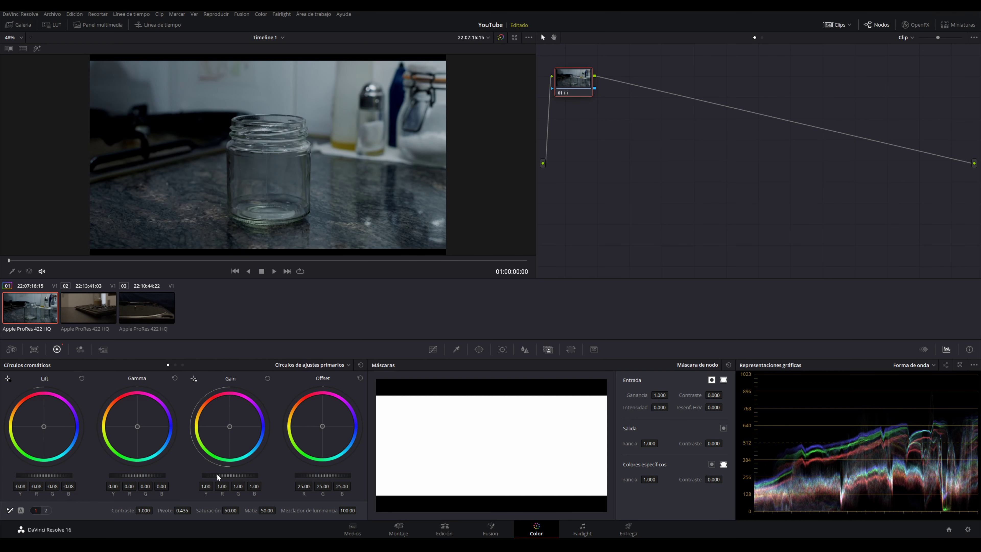
{"action": "mouse_move", "coordinate": [230, 476]}
{"action": "left_mouse_down"}
{"action": "mouse_move", "coordinate": [247, 475]}
{"action": "mouse_move", "coordinate": [232, 476]}
{"action": "left_mouse_up"}
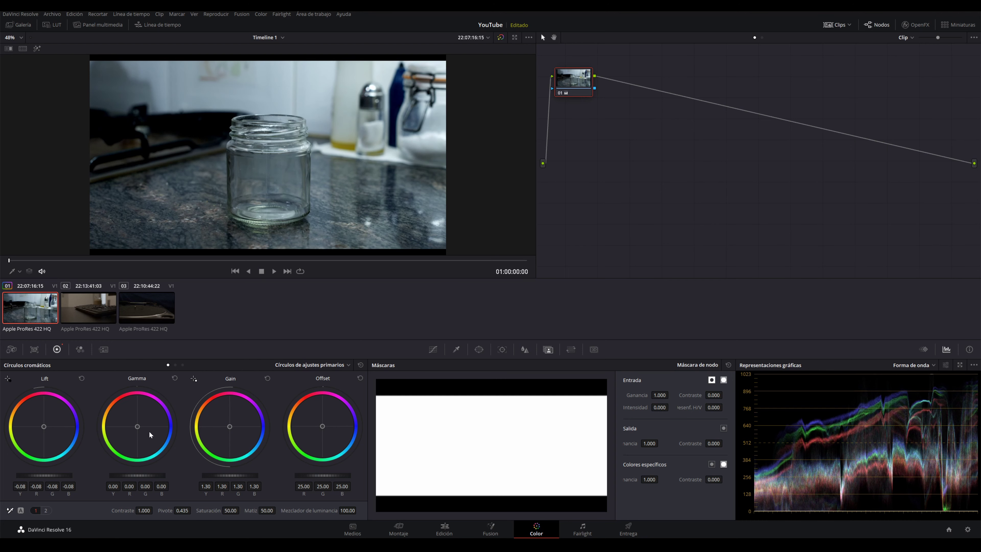
{"action": "key", "text": "shift+Home"}
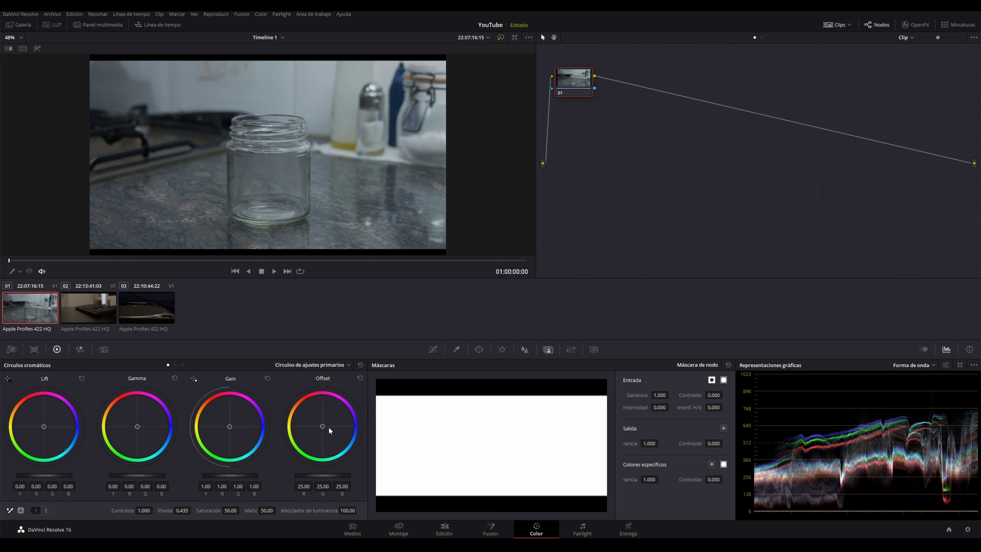
- Cool node 01 with Gain at R 0.91/B 1.11 and slight Lift and Gamma colour shifts
{"action": "left_click_drag", "start_coordinate": [231, 429], "coordinate": [231, 428]}
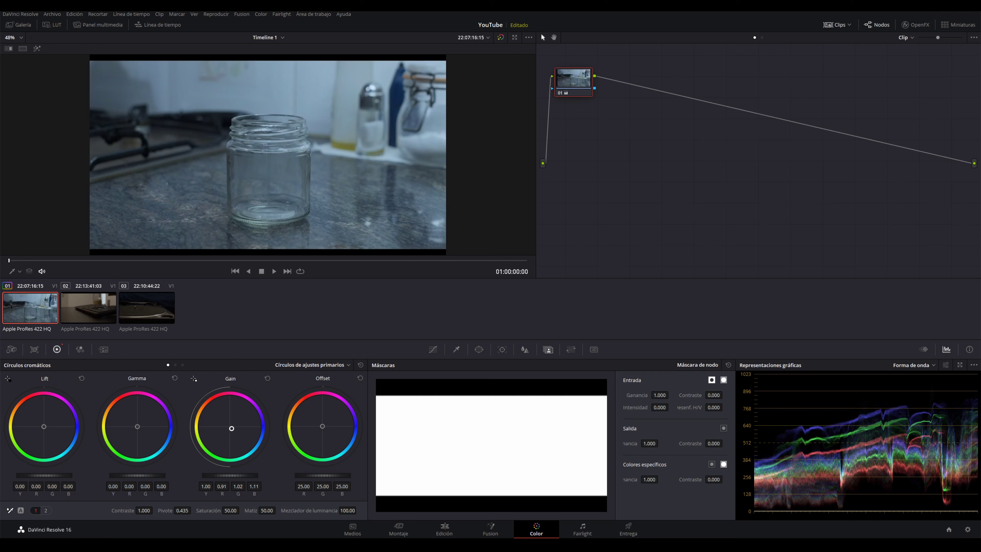
{"action": "left_click_drag", "start_coordinate": [41, 426], "coordinate": [38, 425]}
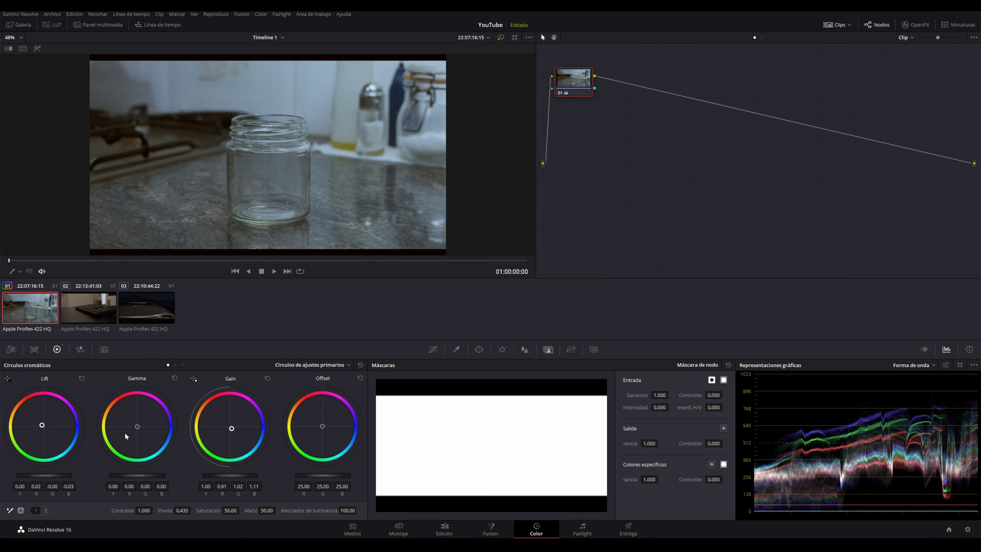
{"action": "left_click_drag", "start_coordinate": [138, 427], "coordinate": [136, 424]}
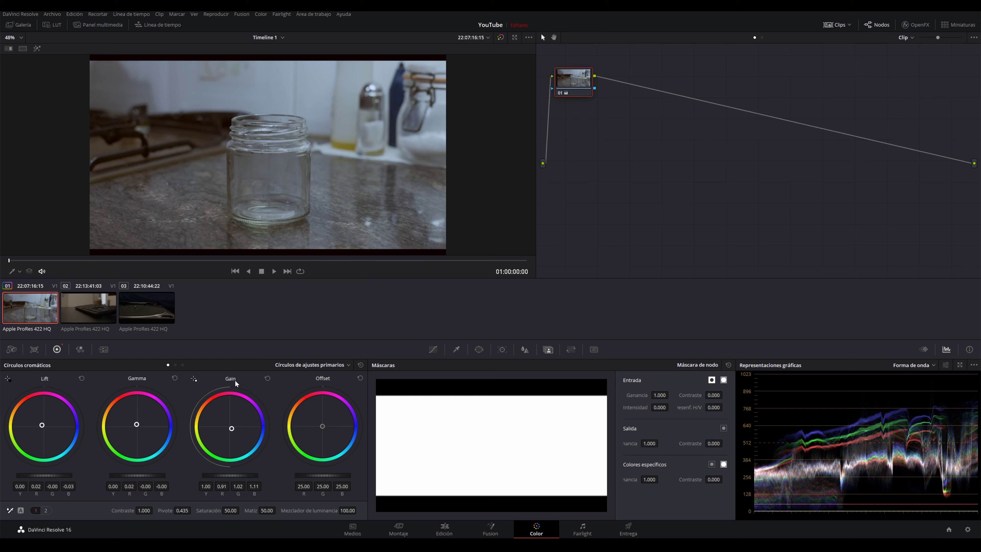
- Undo the wheel changes, try brightening with the Gain master, then undo Gain back to 1.00
{"action": "key", "text": "ctrl+z"}
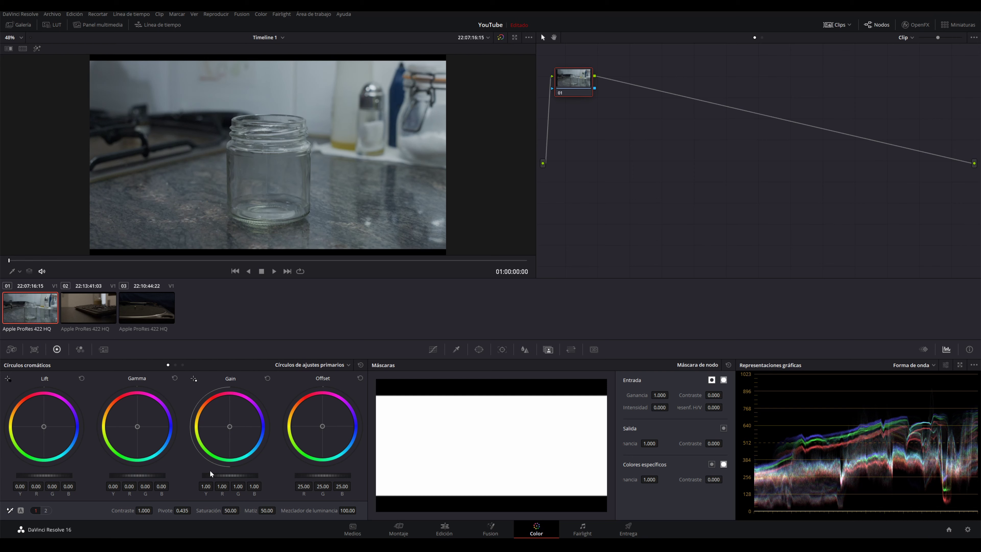
{"action": "left_click_drag", "start_coordinate": [219, 476], "coordinate": [243, 476]}
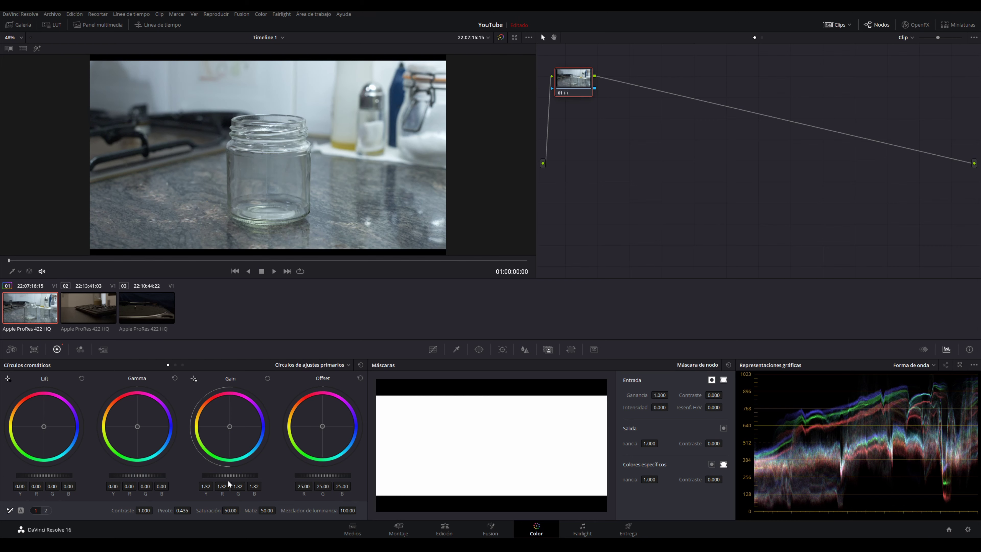
{"action": "key", "text": "ctrl+z"}
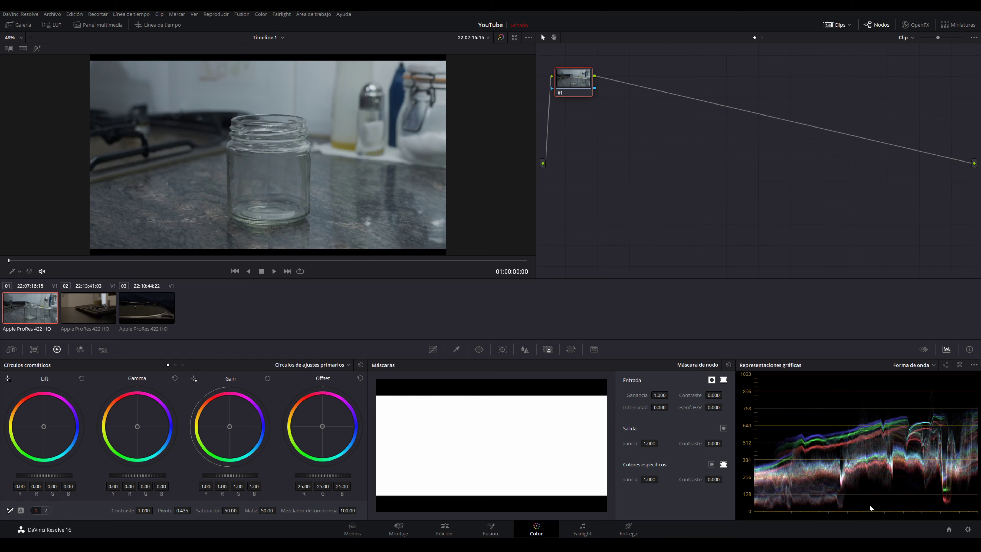
- Set Lift -0.01, Gain 1.12, Gamma 0.04 and warm Offset to 27.07/24.14/23.38
{"action": "left_click_drag", "start_coordinate": [46, 476], "coordinate": [41, 475]}
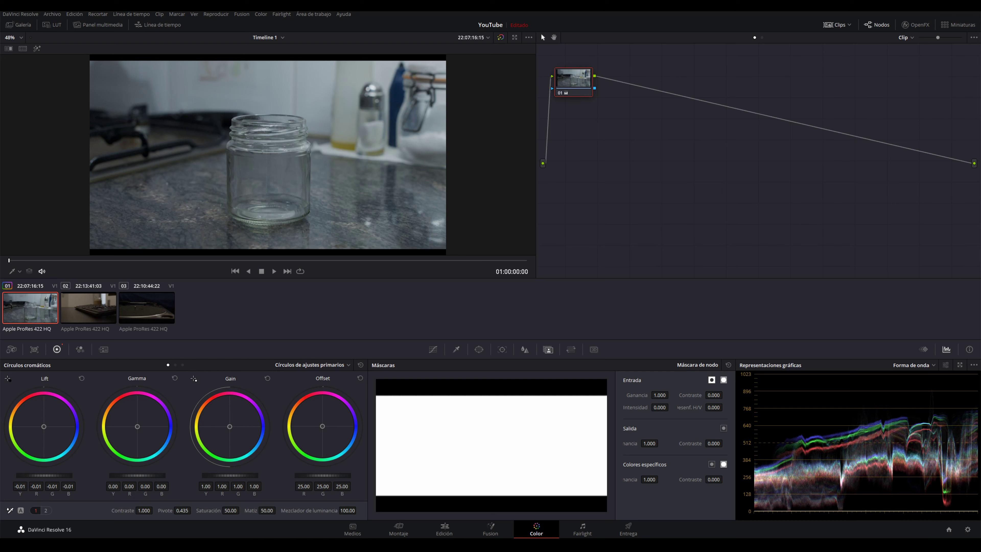
{"action": "left_click_drag", "start_coordinate": [230, 475], "coordinate": [248, 475]}
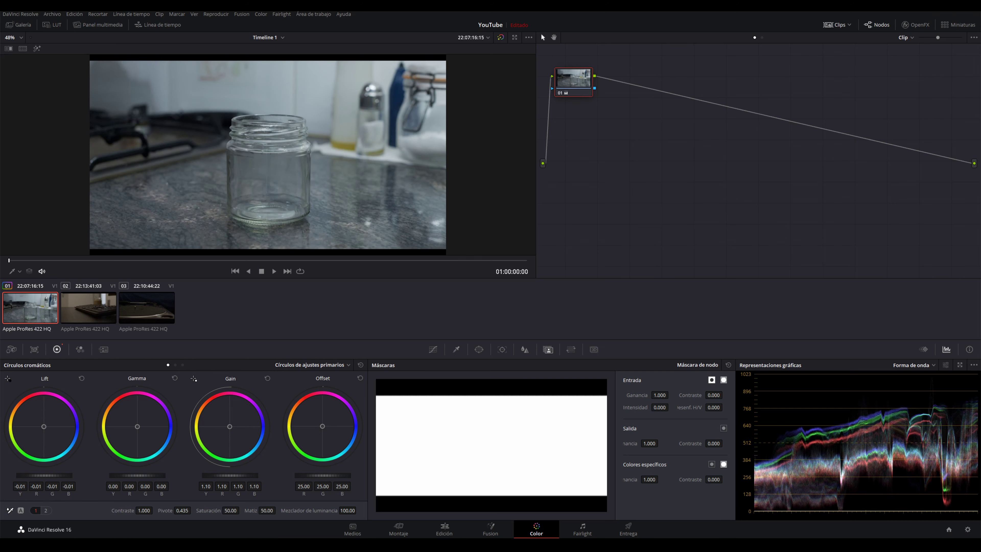
{"action": "left_click_drag", "start_coordinate": [230, 475], "coordinate": [234, 475]}
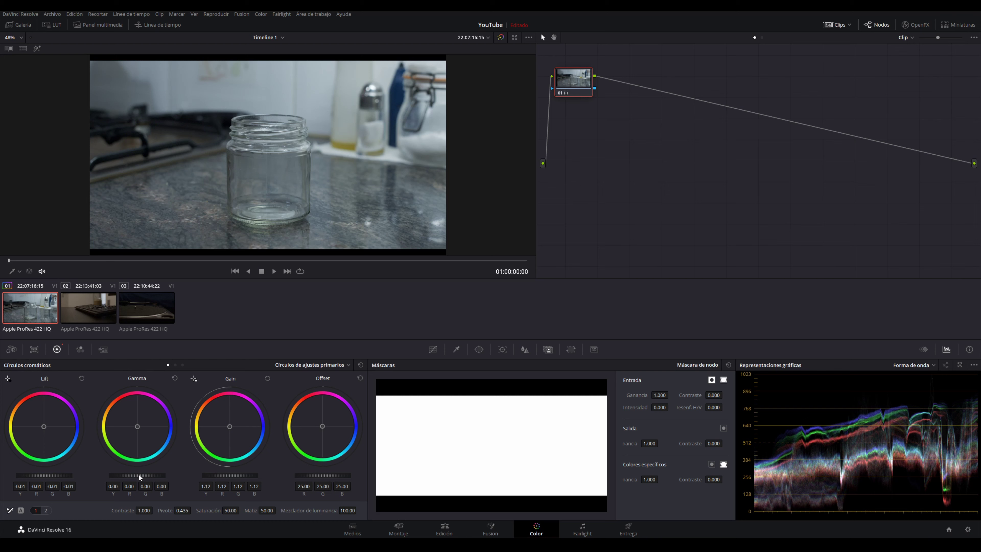
{"action": "left_click_drag", "start_coordinate": [138, 475], "coordinate": [144, 475]}
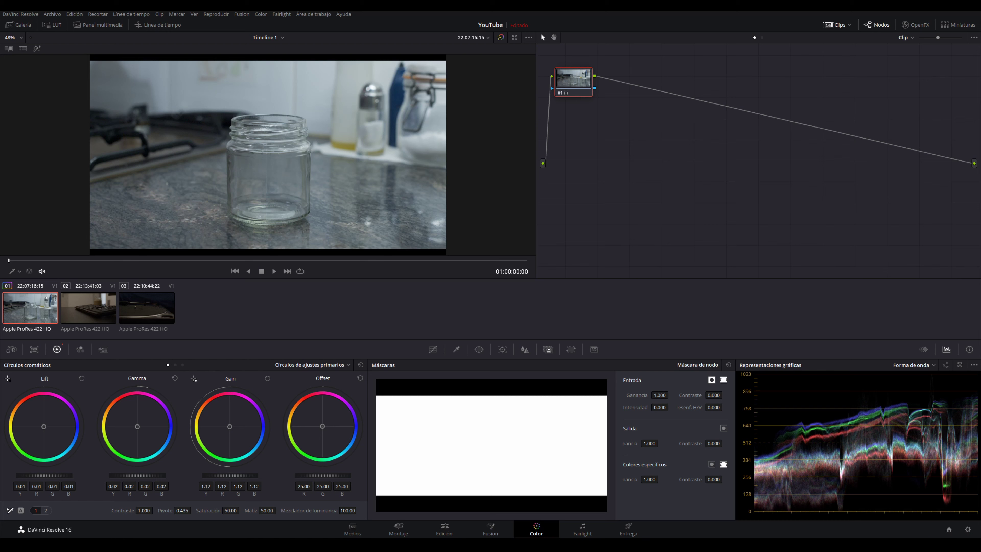
{"action": "left_click_drag", "start_coordinate": [145, 475], "coordinate": [153, 476]}
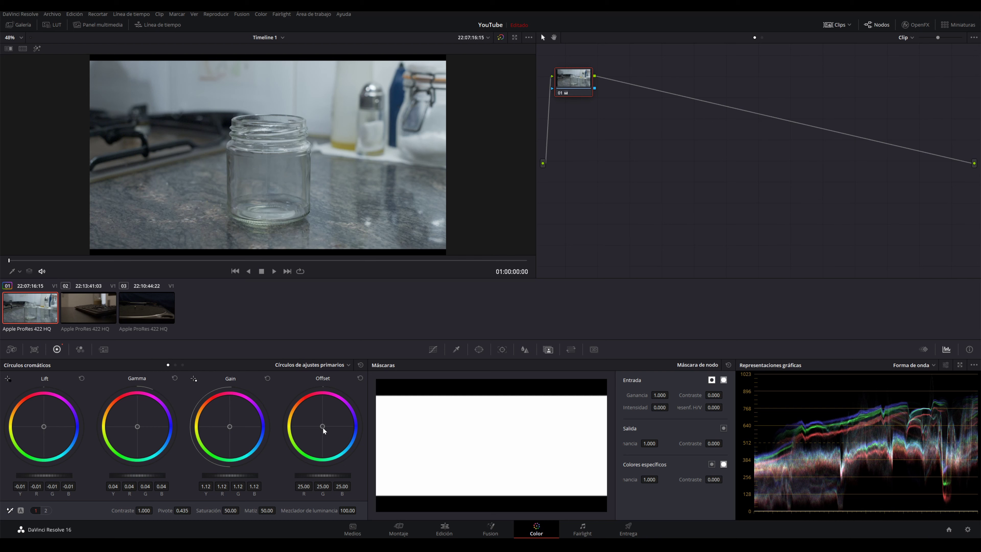
{"action": "left_click_drag", "start_coordinate": [322, 427], "coordinate": [322, 425]}
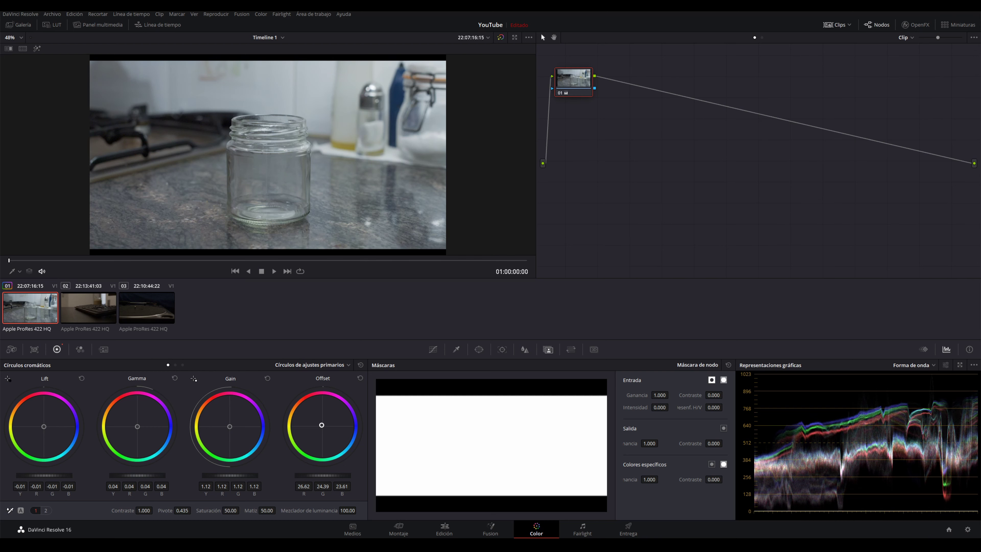
{"action": "left_click_drag", "start_coordinate": [321, 424], "coordinate": [321, 424]}
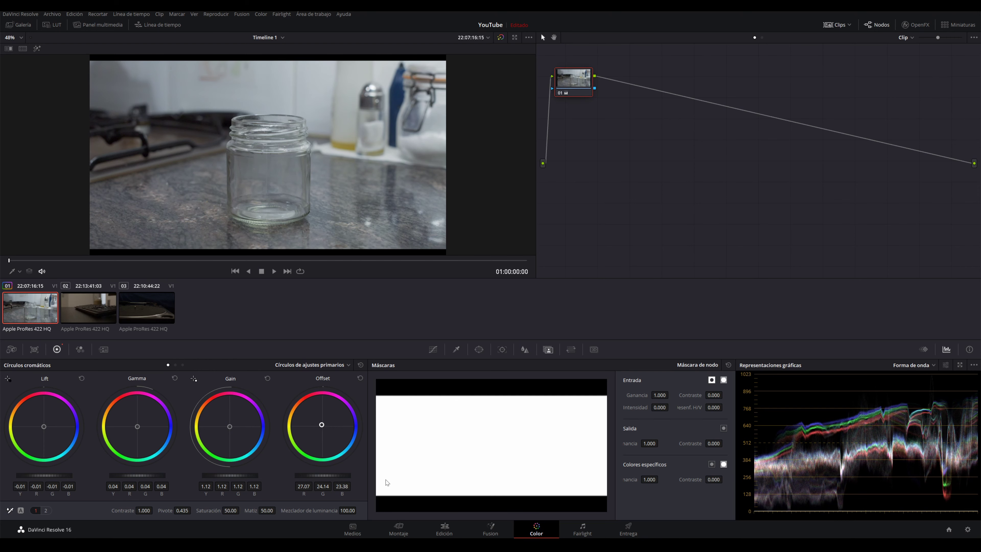
- Compare the graded and ungraded jar shot in the enlarged viewer, then restore the full layout
{"action": "left_click", "coordinate": [513, 36]}
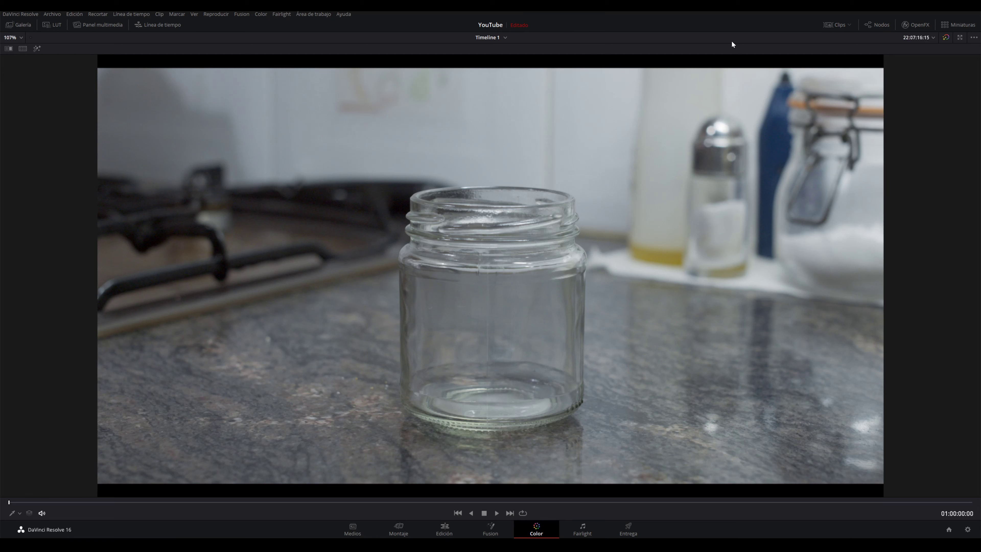
{"action": "left_click", "coordinate": [946, 36]}
{"action": "left_click", "coordinate": [946, 36]}
{"action": "left_click", "coordinate": [946, 36]}
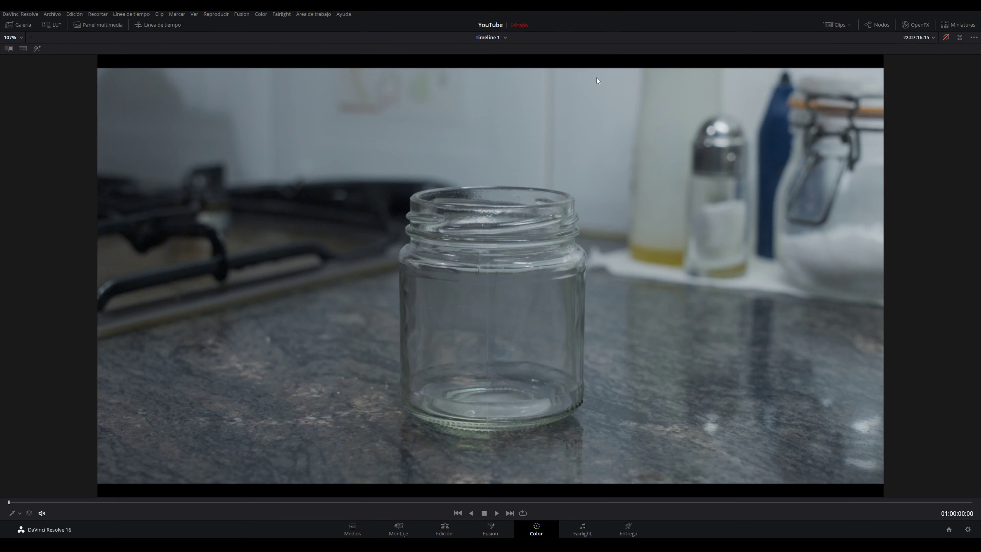
{"action": "left_click", "coordinate": [945, 37]}
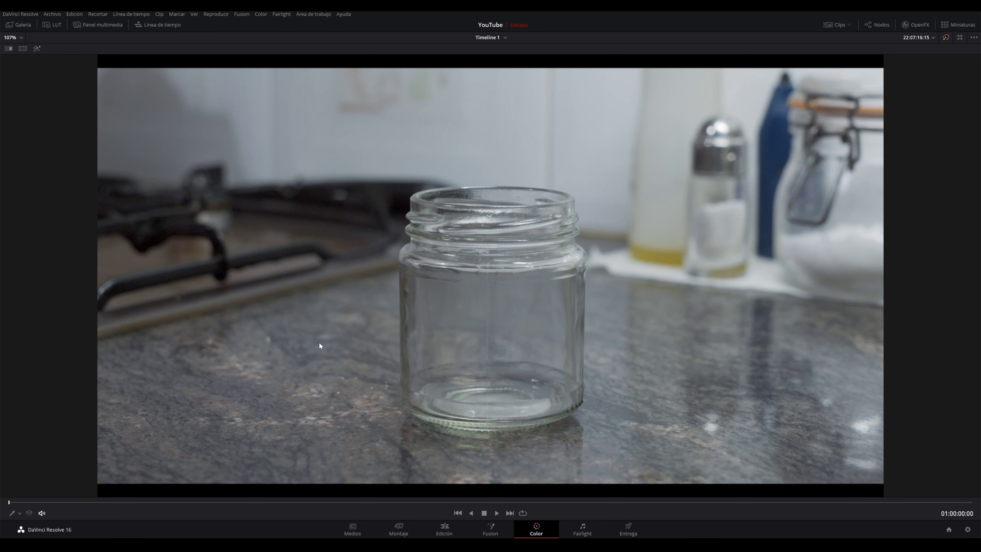
{"action": "key", "text": "alt+f"}
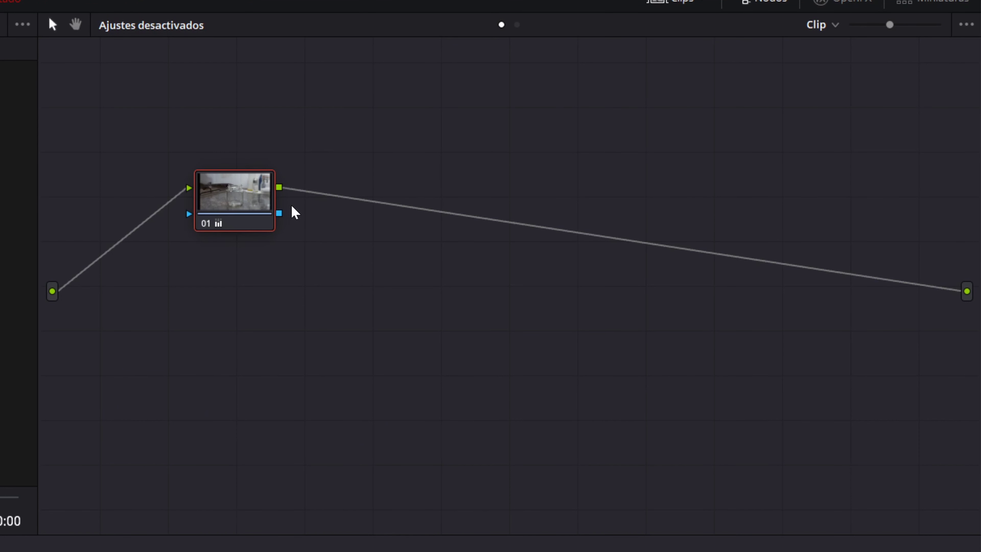
- Add a serial node 02 after node 01 and place it up and to the right
{"action": "key", "text": "alt+s"}
{"action": "mouse_move", "coordinate": [342, 213]}
{"action": "left_mouse_down"}
{"action": "mouse_move", "coordinate": [427, 224]}
{"action": "mouse_move", "coordinate": [422, 196]}
{"action": "left_mouse_up"}
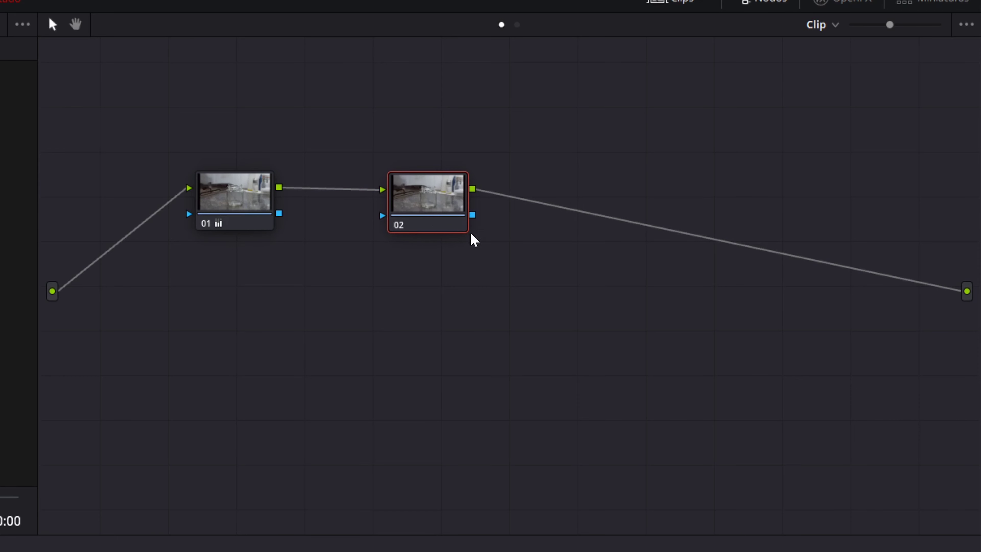
{"action": "left_click_drag", "start_coordinate": [441, 186], "coordinate": [441, 172]}
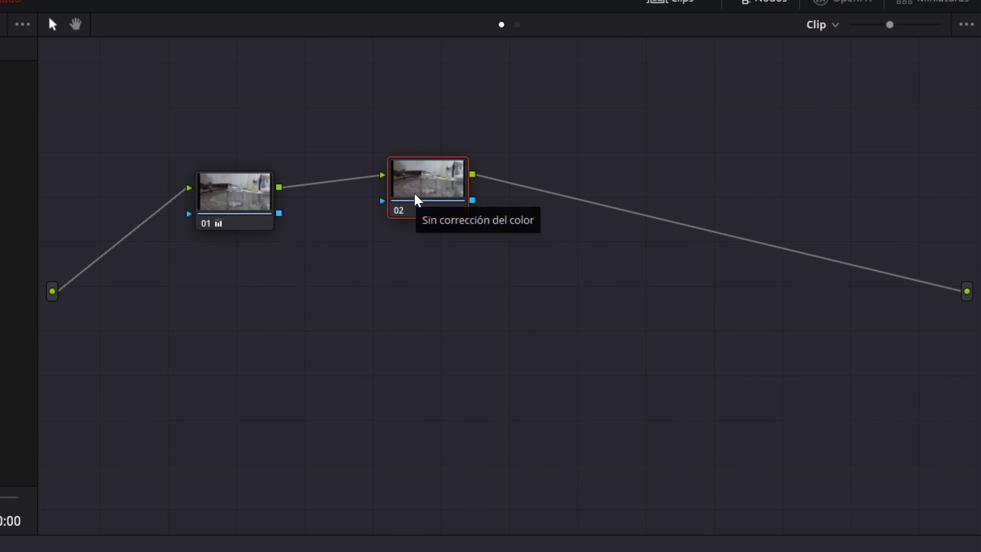
{"action": "left_click_drag", "start_coordinate": [430, 189], "coordinate": [422, 170]}
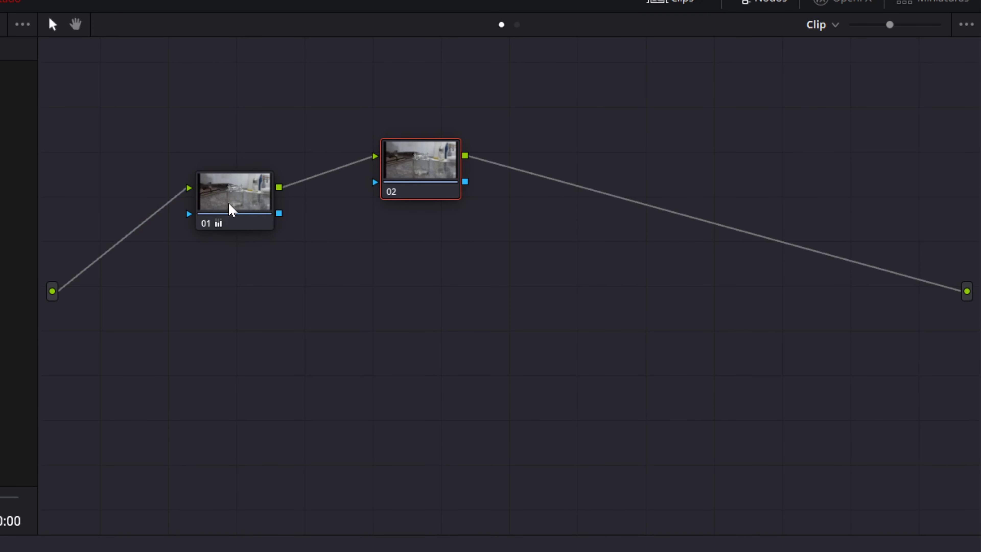
- Toggle node 01's grade to compare, then spread nodes 01 and 02 further apart
{"action": "left_click", "coordinate": [231, 211]}
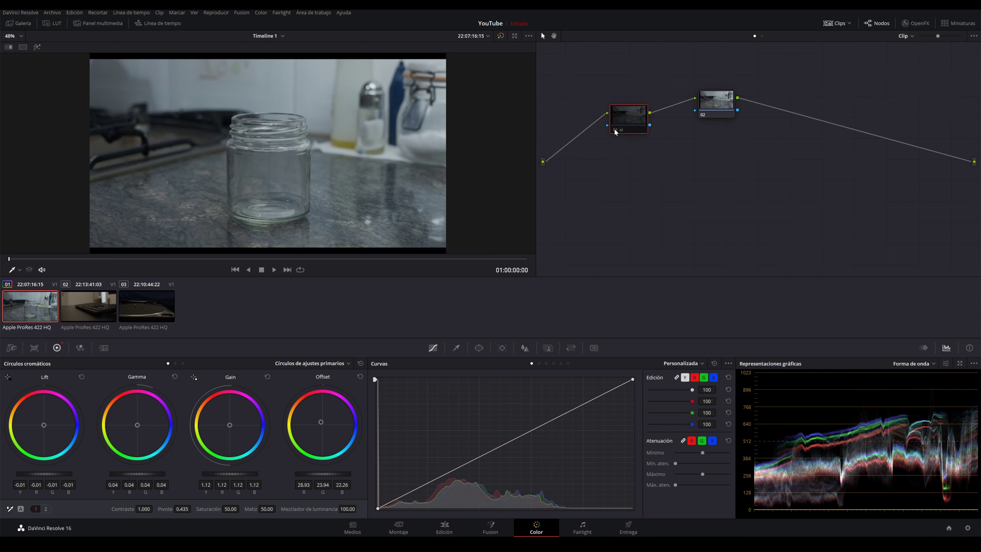
{"action": "key", "text": "ctrl+d"}
{"action": "key", "text": "ctrl+d"}
{"action": "key", "text": "ctrl+d"}
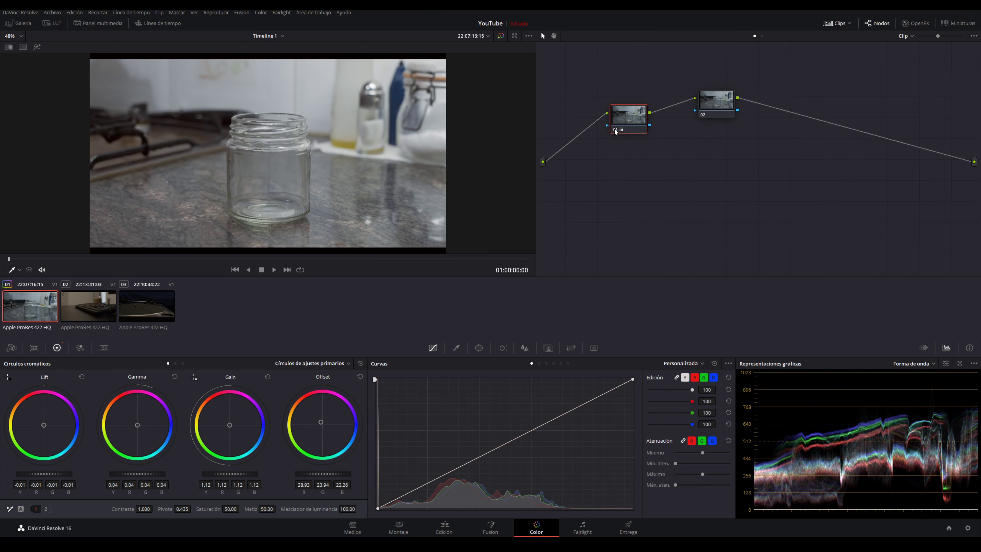
{"action": "left_click_drag", "start_coordinate": [615, 131], "coordinate": [598, 136]}
{"action": "left_click_drag", "start_coordinate": [712, 108], "coordinate": [720, 115]}
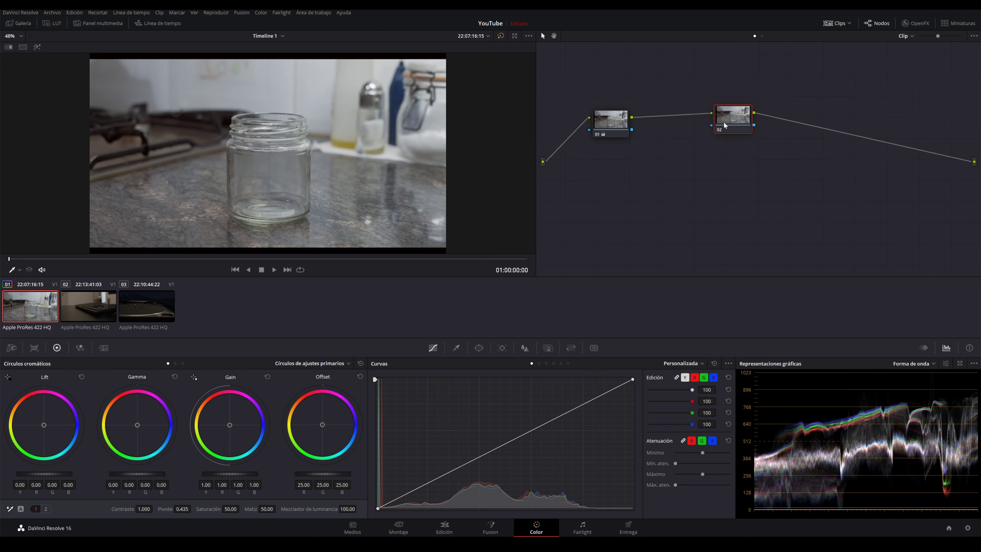
- Hide the node graph and show the LUT library
{"action": "key", "text": "alt+f"}
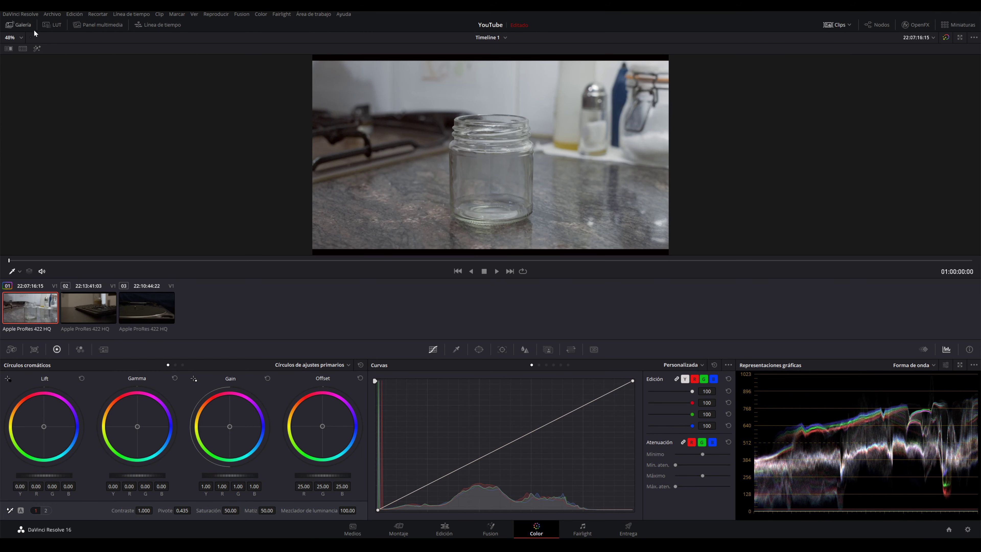
{"action": "left_click", "coordinate": [48, 24]}
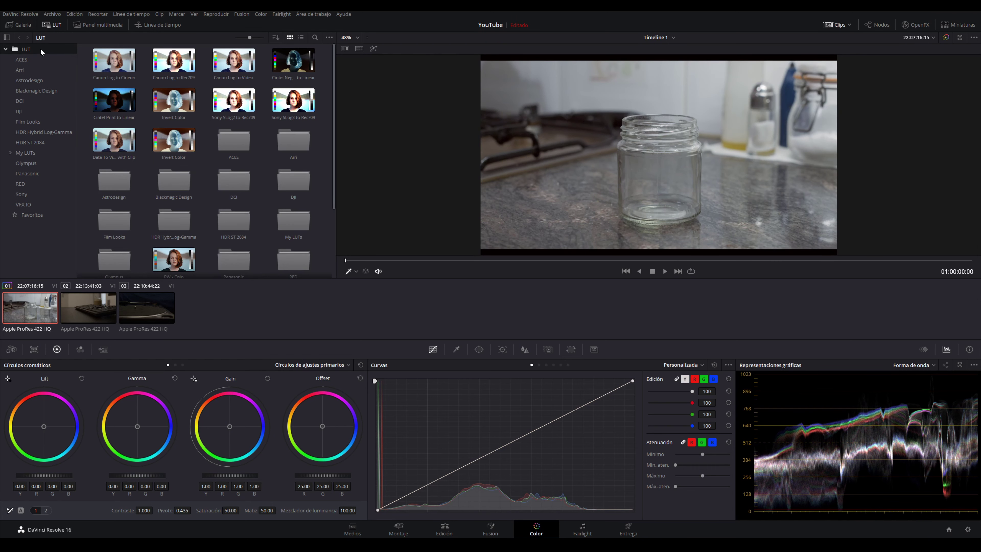
{"action": "scroll", "coordinate": [197, 174], "scroll_direction": "down", "scroll_amount": 3}
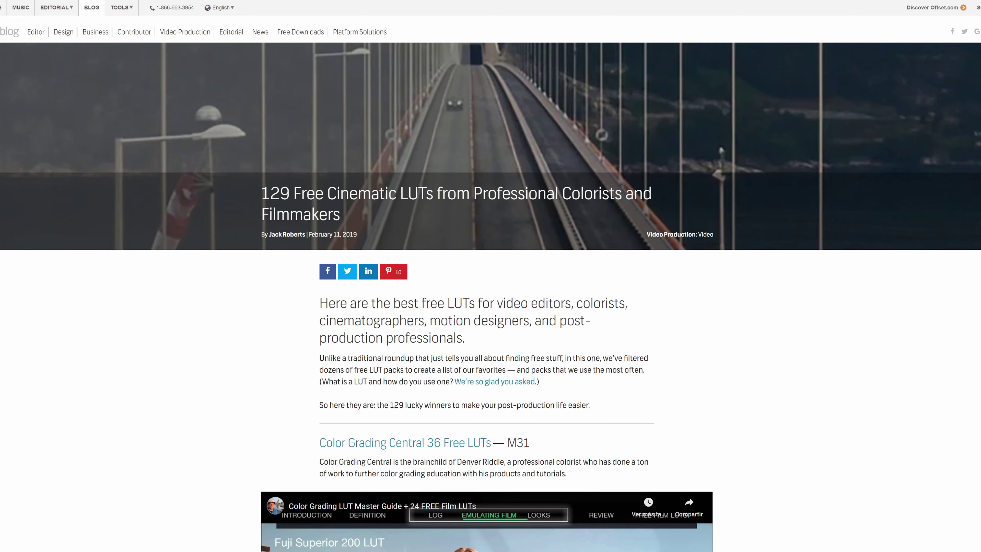
- Scroll the LUT article and highlight the IWLTBAP 10 Free LUTs and RocketStock 35 Free LUTs headings
{"action": "scroll", "coordinate": [491, 276], "scroll_direction": "down", "scroll_amount": 7}
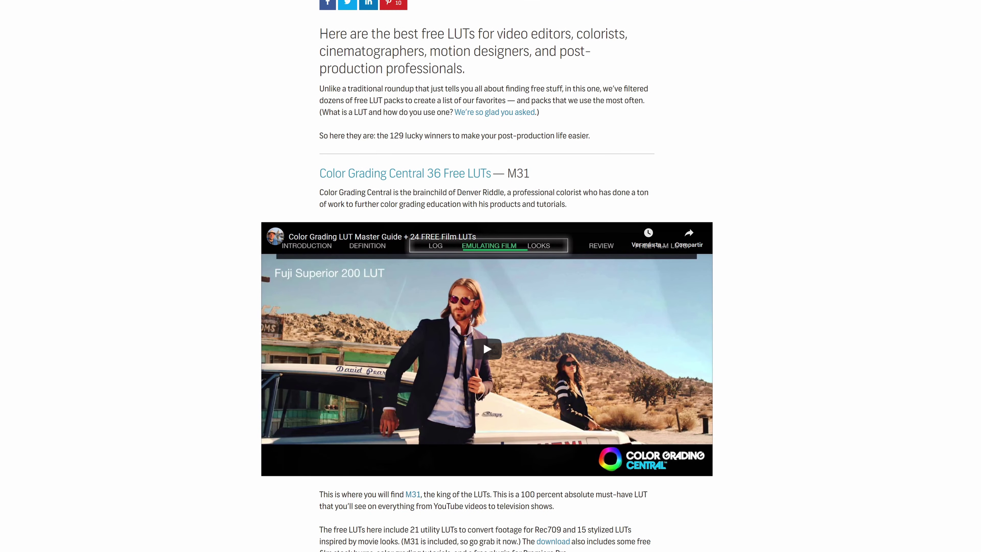
{"action": "scroll", "coordinate": [482, 343], "scroll_direction": "down", "scroll_amount": 13}
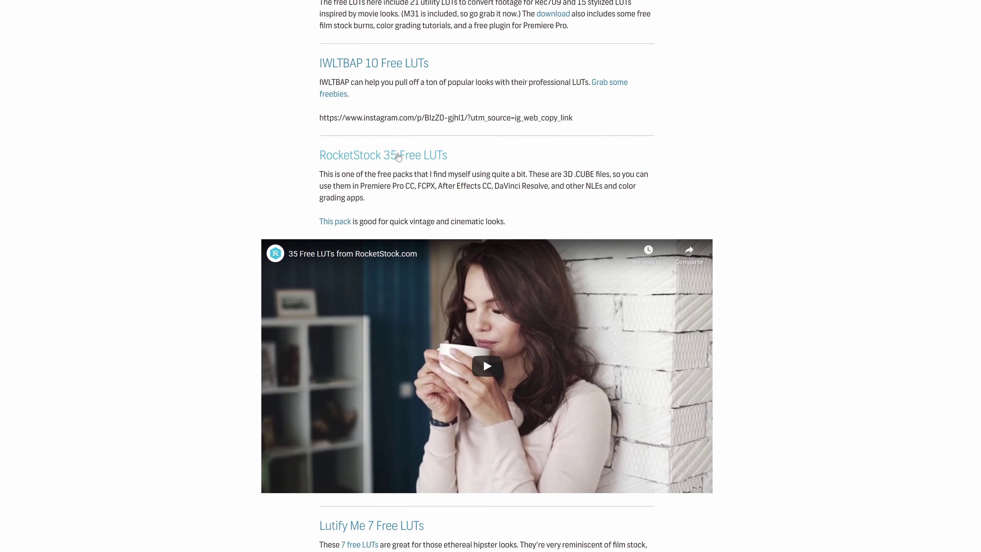
{"action": "left_click_drag", "start_coordinate": [428, 64], "coordinate": [245, 84]}
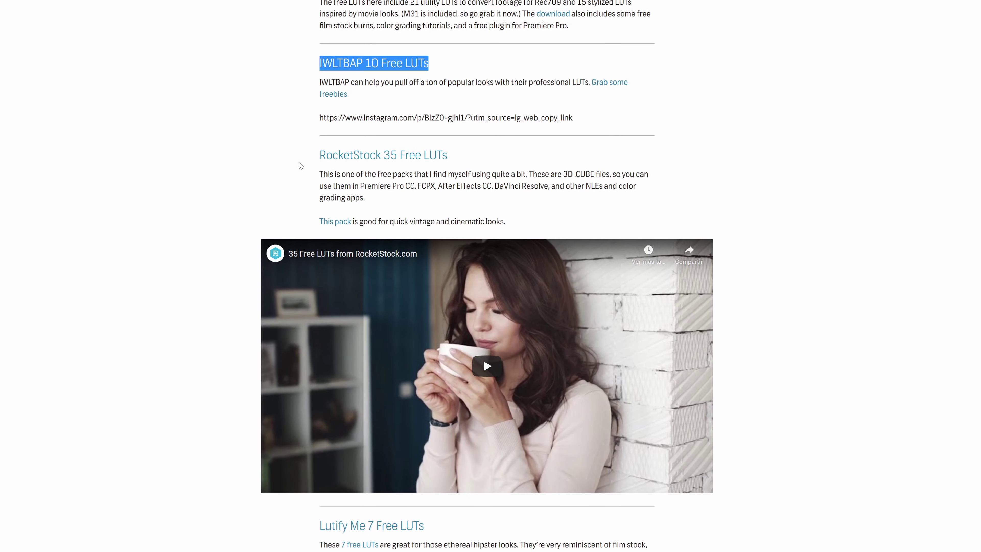
{"action": "left_click_drag", "start_coordinate": [301, 160], "coordinate": [729, 151]}
{"action": "left_click", "coordinate": [729, 152]}
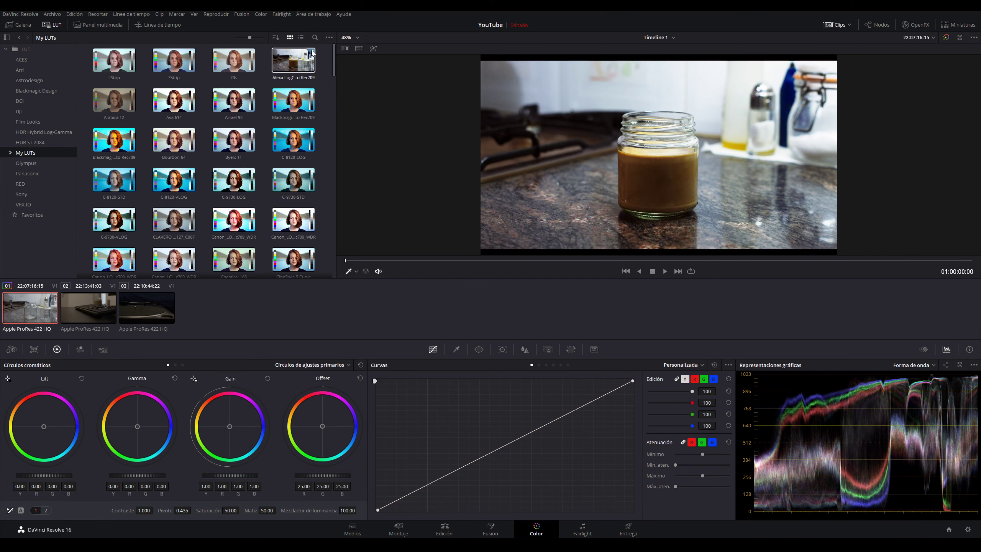
- Apply the PW - Oslo LUT from the LUT root folder to node 02, then restore the node graph
{"action": "left_click", "coordinate": [26, 214]}
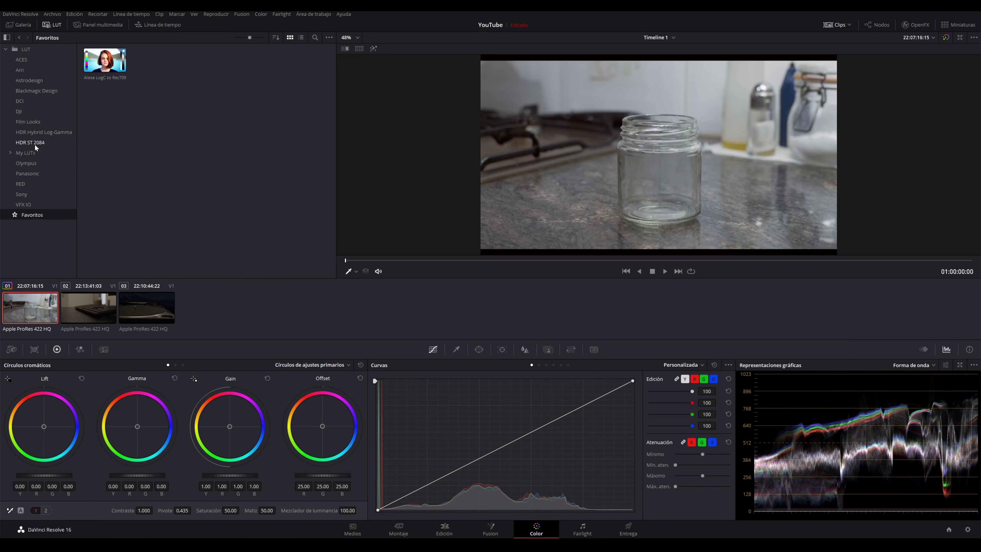
{"action": "left_click", "coordinate": [26, 153]}
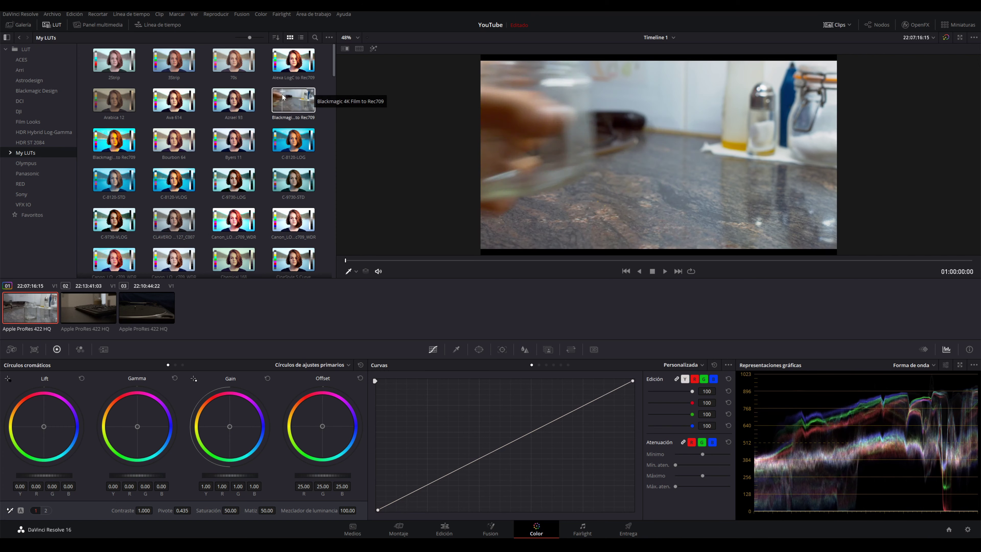
{"action": "scroll", "coordinate": [265, 169], "scroll_direction": "down", "scroll_amount": 5}
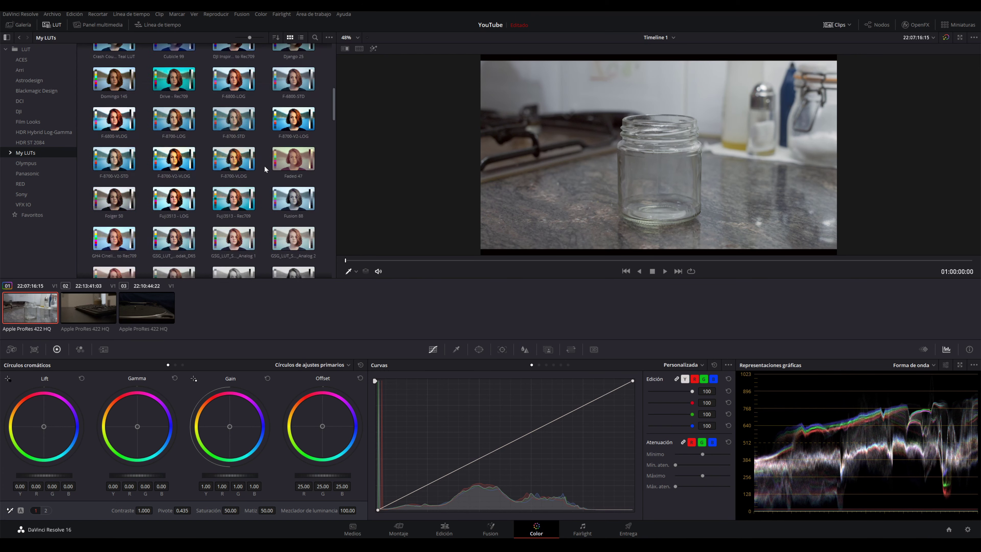
{"action": "left_click", "coordinate": [26, 50]}
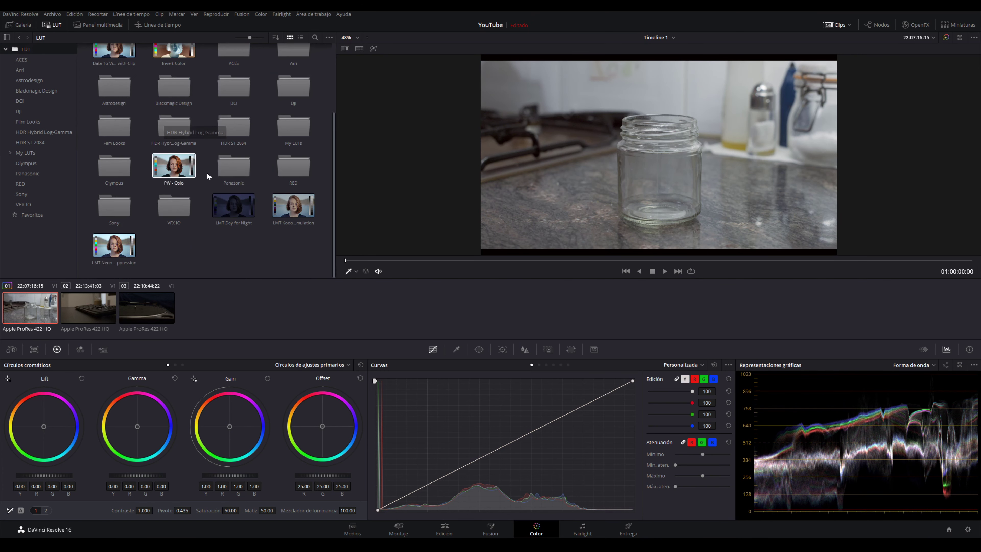
{"action": "double_click", "coordinate": [176, 168]}
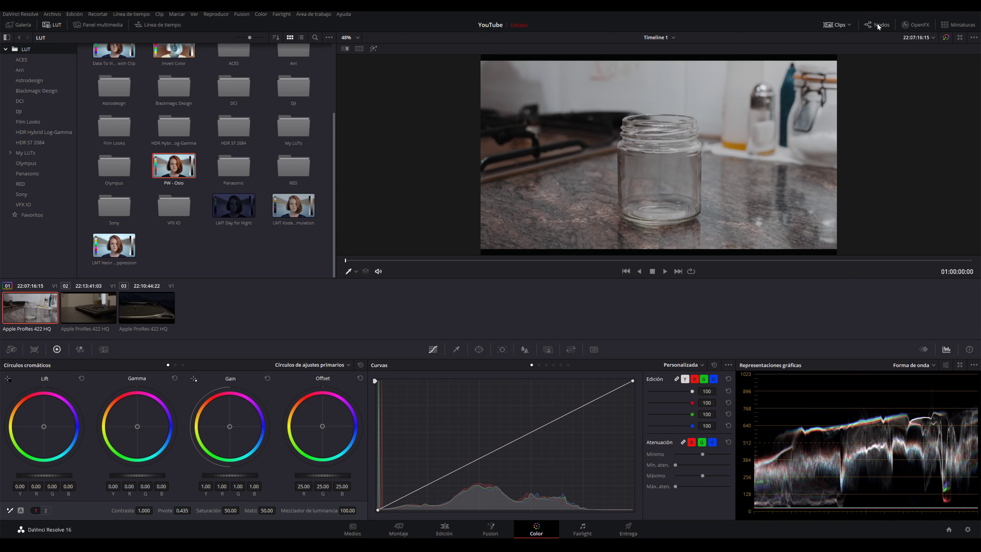
{"action": "left_click", "coordinate": [871, 25]}
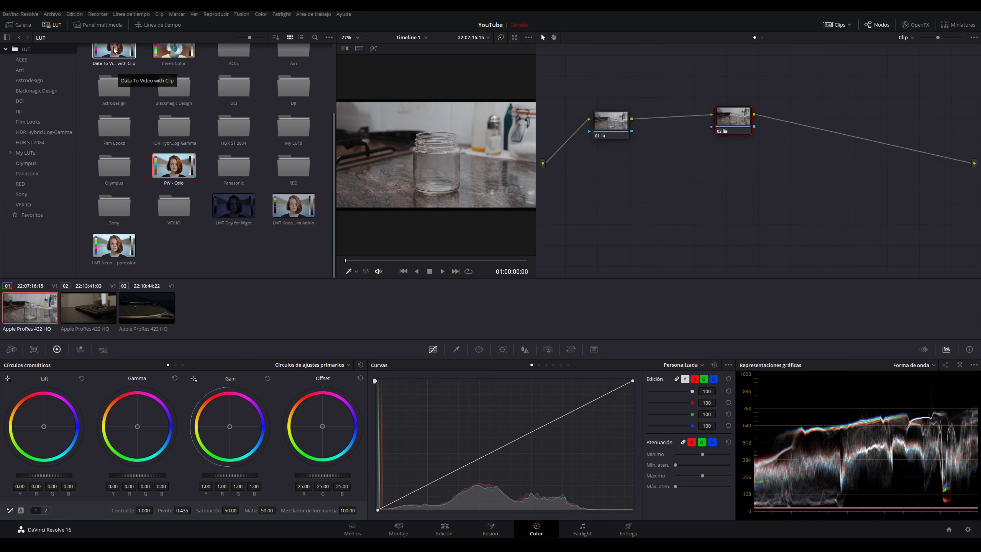
{"action": "left_click", "coordinate": [50, 25]}
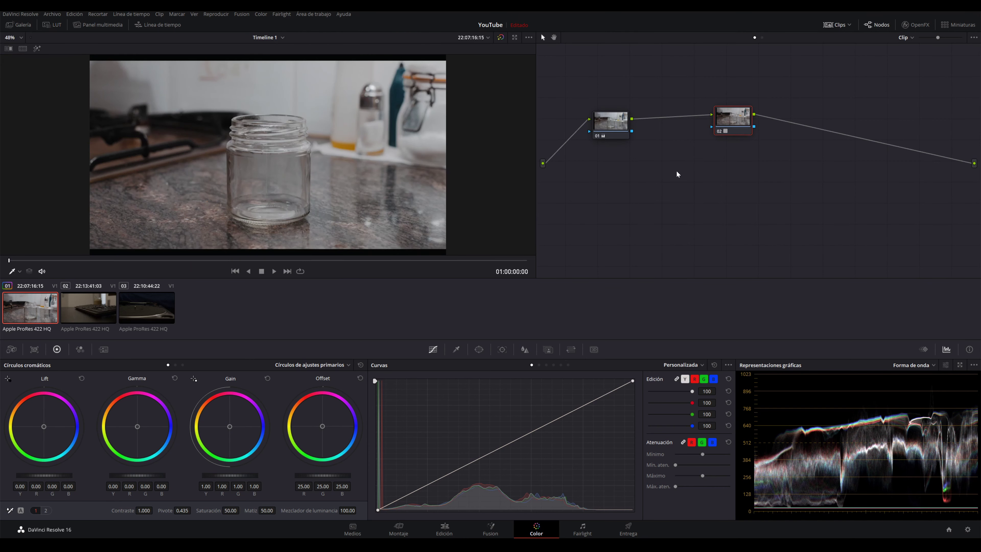
- Compare node 02 bypassed, then drop its key output gain to 0.000 in the Key palette
{"action": "left_click", "coordinate": [719, 131]}
{"action": "left_click", "coordinate": [719, 132]}
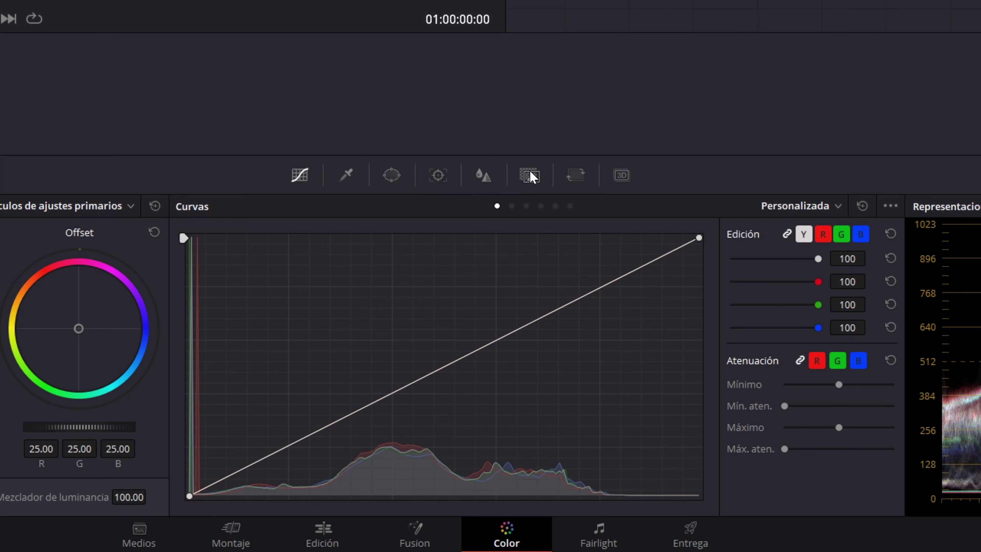
{"action": "left_click", "coordinate": [548, 350]}
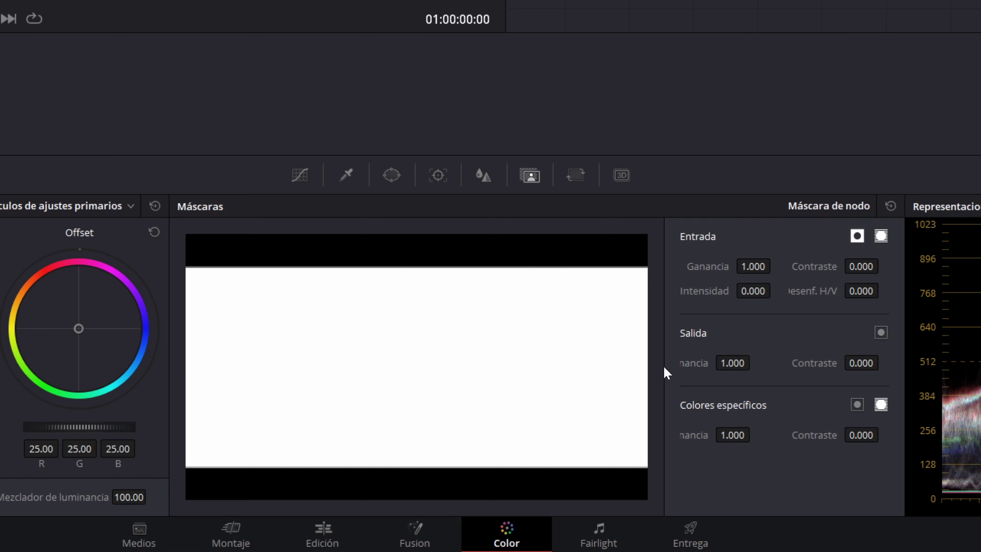
{"action": "mouse_move", "coordinate": [699, 363]}
{"action": "left_mouse_down"}
{"action": "mouse_move", "coordinate": [656, 363]}
{"action": "mouse_move", "coordinate": [676, 369]}
{"action": "left_mouse_up"}
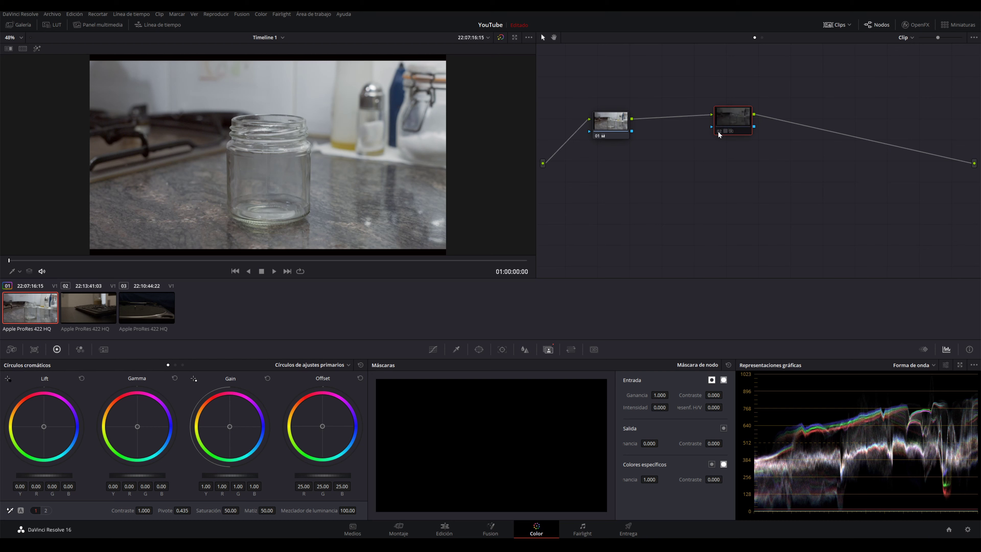
- Raise node 02's key output gain back to 1.000 and toggle the node to compare
{"action": "mouse_move", "coordinate": [631, 447]}
{"action": "left_mouse_down"}
{"action": "mouse_move", "coordinate": [660, 443]}
{"action": "mouse_move", "coordinate": [628, 444]}
{"action": "left_mouse_up"}
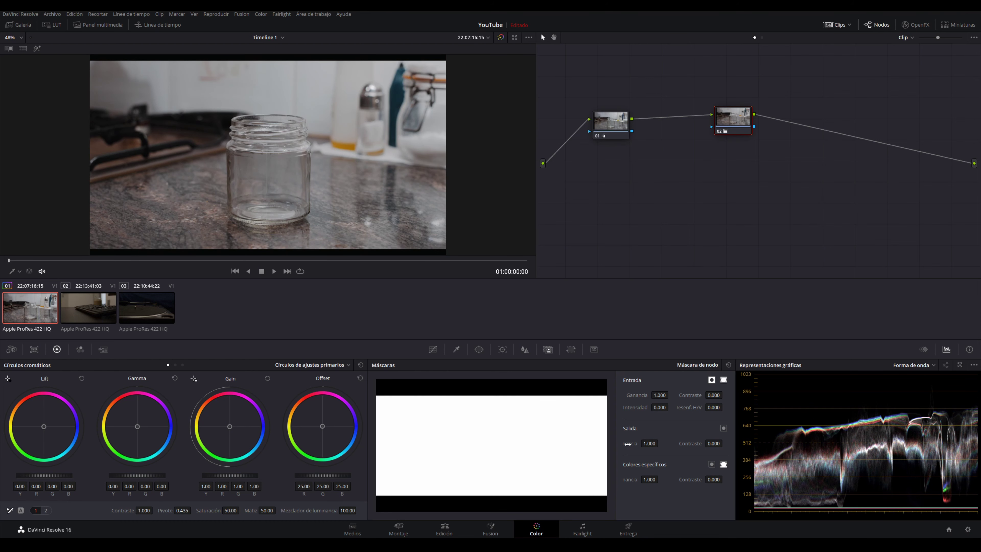
{"action": "left_click", "coordinate": [719, 132]}
{"action": "left_click", "coordinate": [719, 131]}
{"action": "key", "text": "alt+f"}
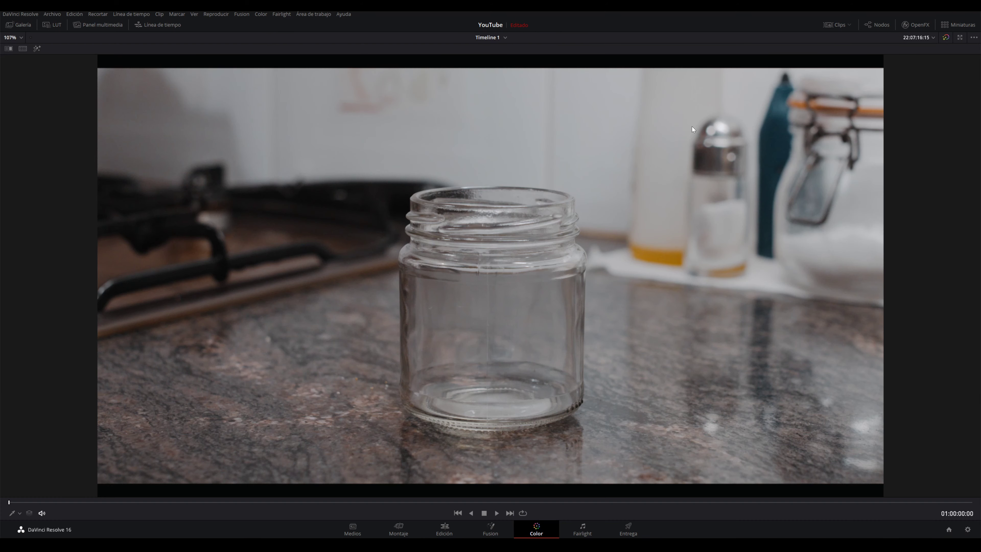
{"action": "left_click", "coordinate": [945, 38]}
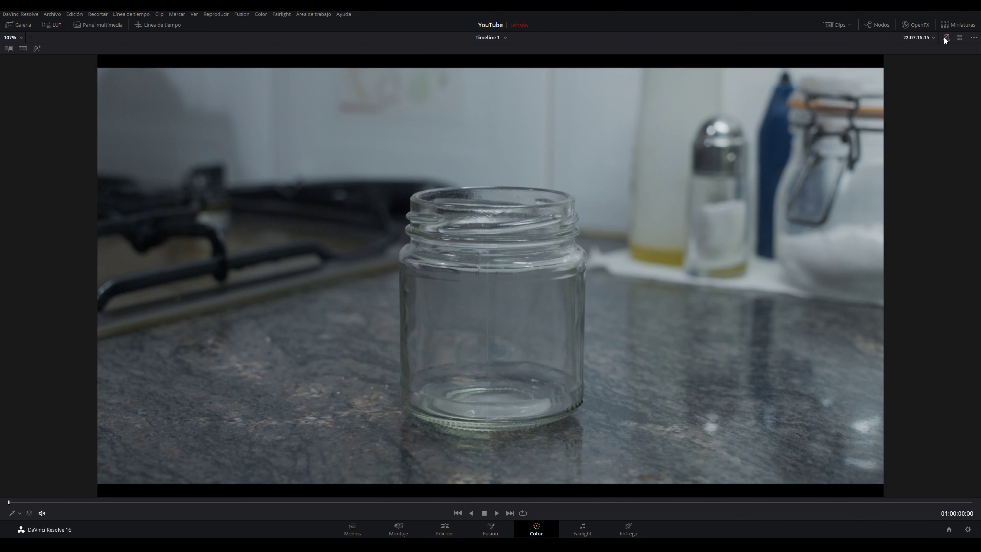
{"action": "left_click", "coordinate": [944, 37]}
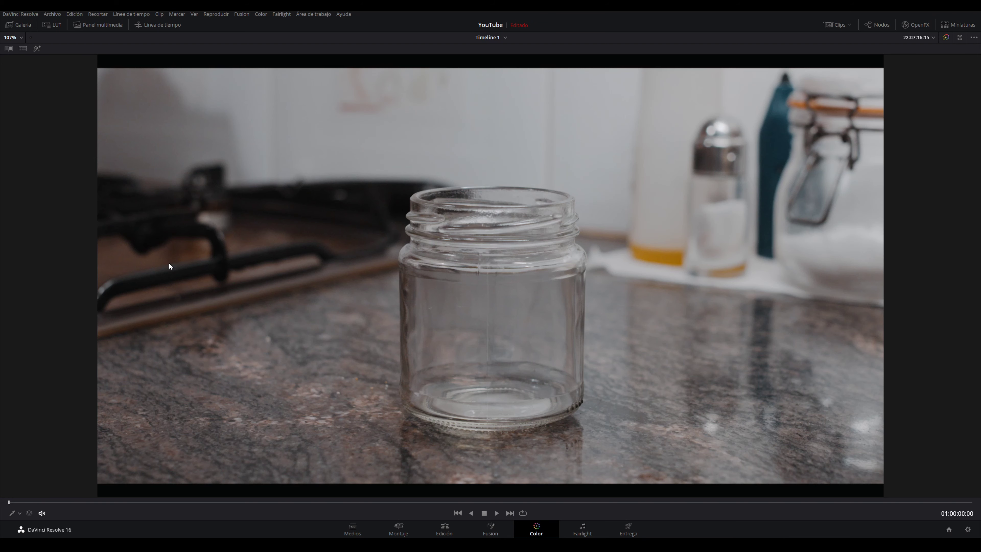
{"action": "key", "text": "alt+f"}
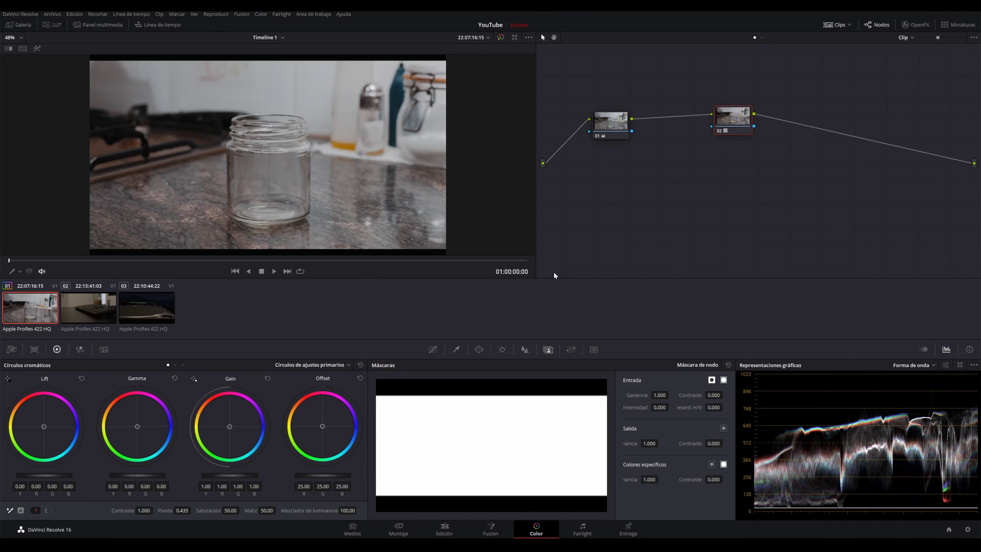